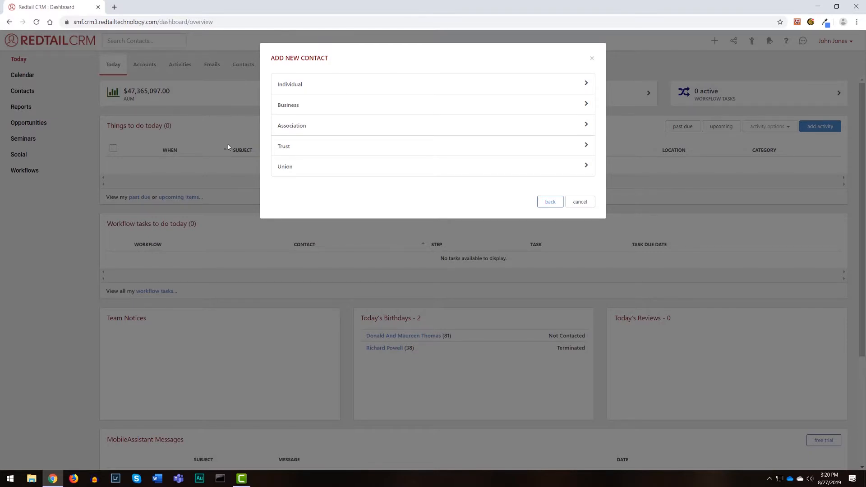
# Step: Start a new individual contact and enter the contact's first and last names
pyautogui.click(301, 87)
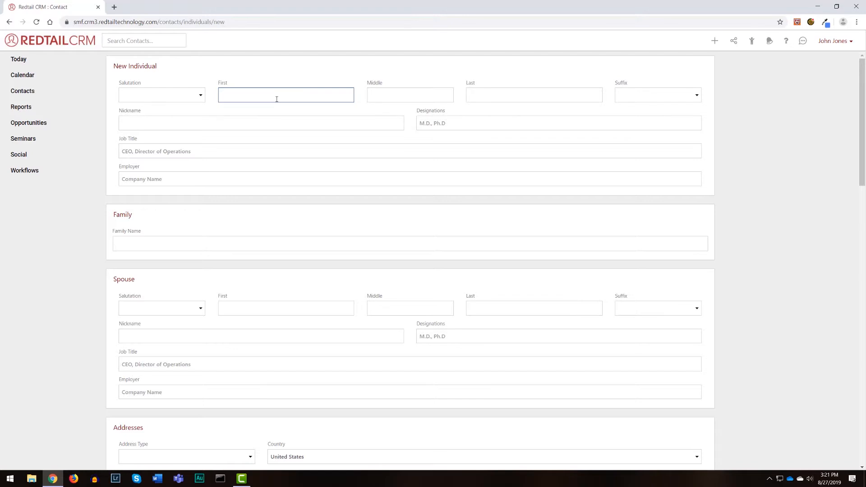
pyautogui.write('Du')
pyautogui.write('ffy')
pyautogui.press('Tab')
pyautogui.press('Tab')
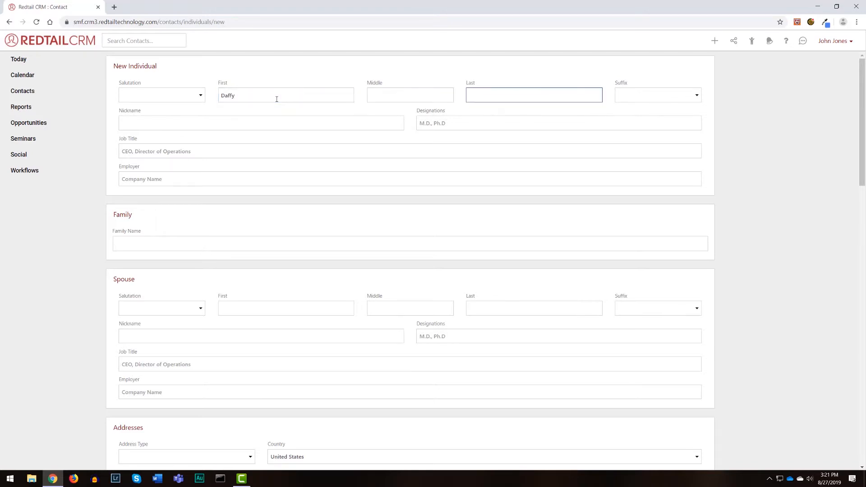
pyautogui.write('Ducks')
pyautogui.press('Tab')
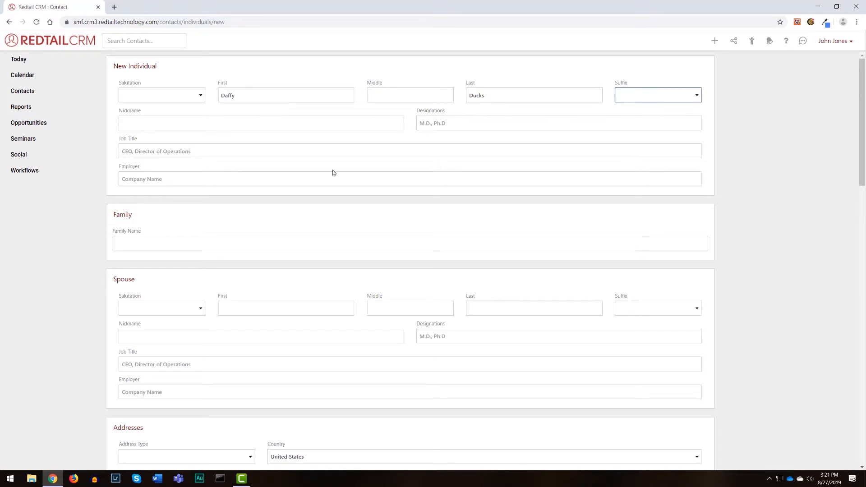
# Step: Enter the contact's full middle name in the New Individual section
pyautogui.click(438, 94)
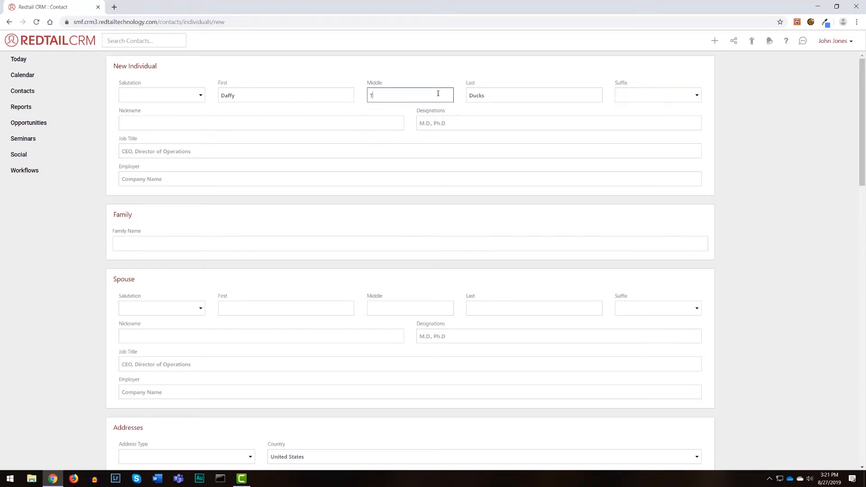
pyautogui.write('T.')
pyautogui.press('BackSpace')
pyautogui.write('homas')
pyautogui.press('Tab')
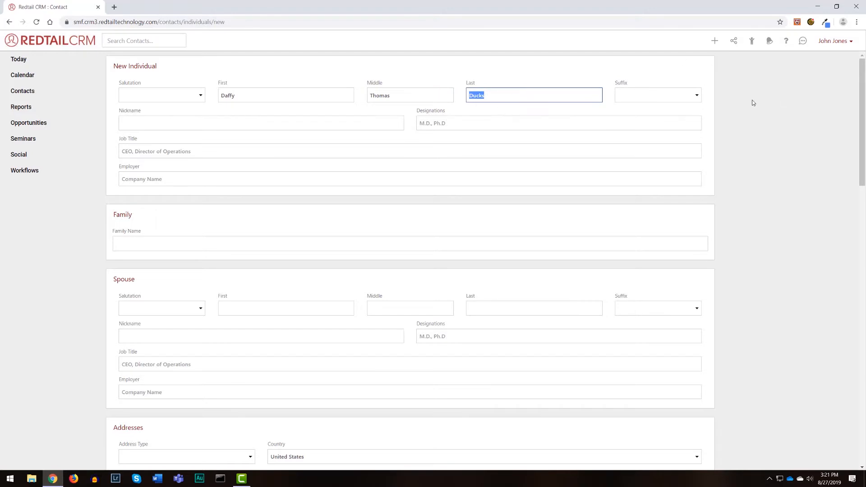
# Step: Set the new individual's suffix to IV and salutation to Dr
pyautogui.click(692, 99)
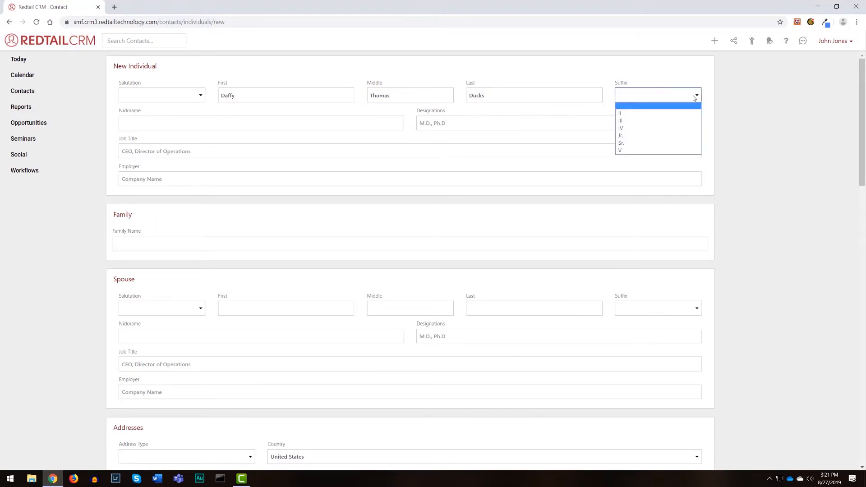
pyautogui.click(688, 129)
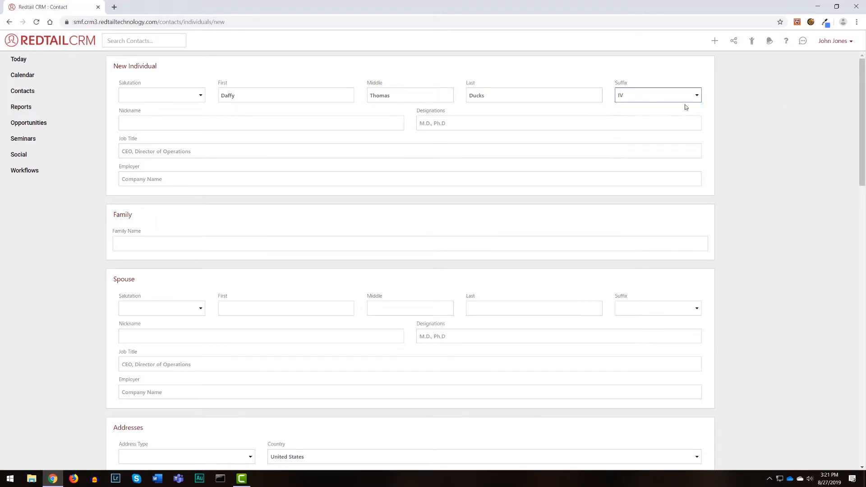
pyautogui.click(200, 96)
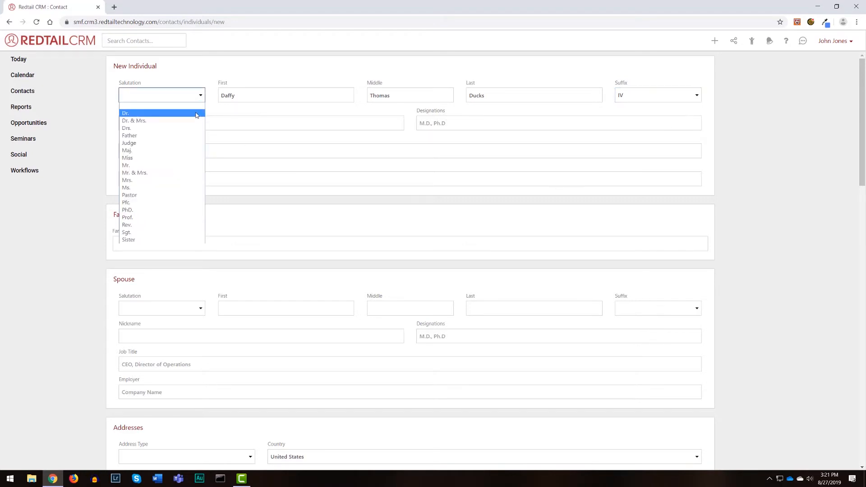
pyautogui.click(197, 113)
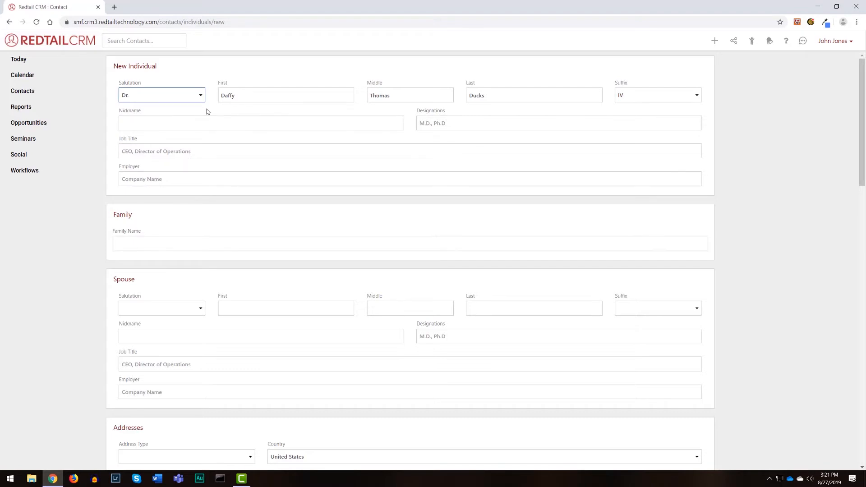
# Step: Correct the contact's last name to its singular form and enter the contact's nickname
pyautogui.click(520, 91)
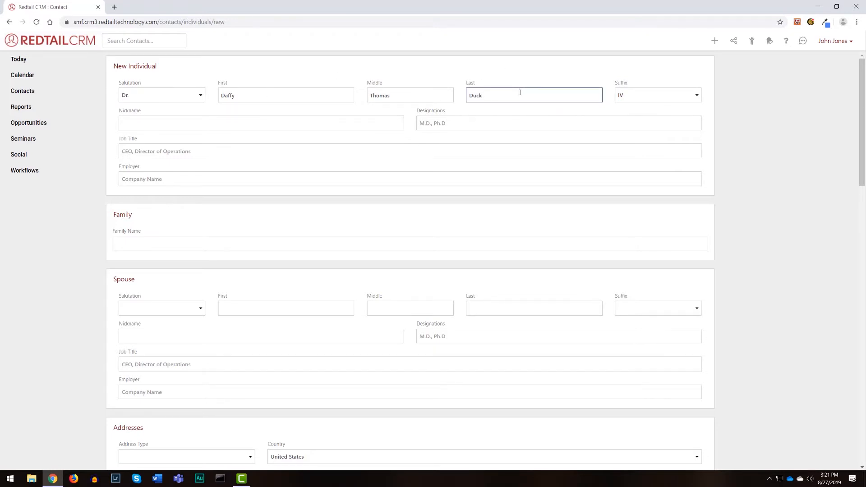
pyautogui.click(266, 118)
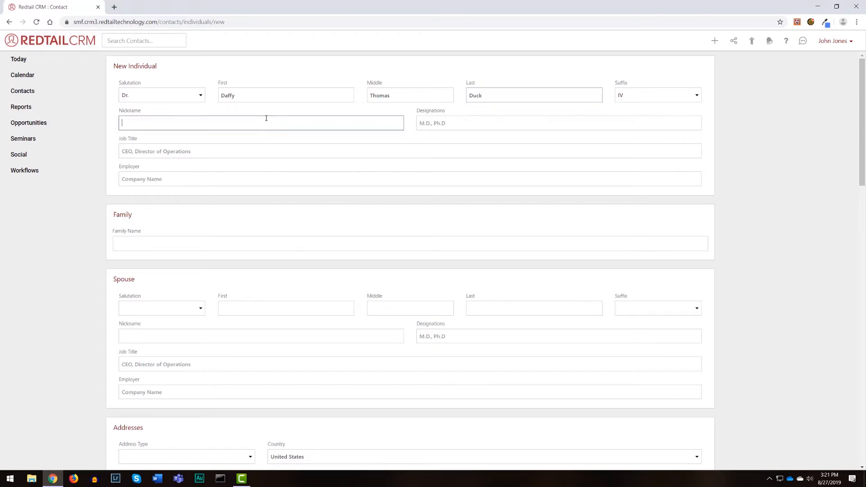
pyautogui.write('Daffy')
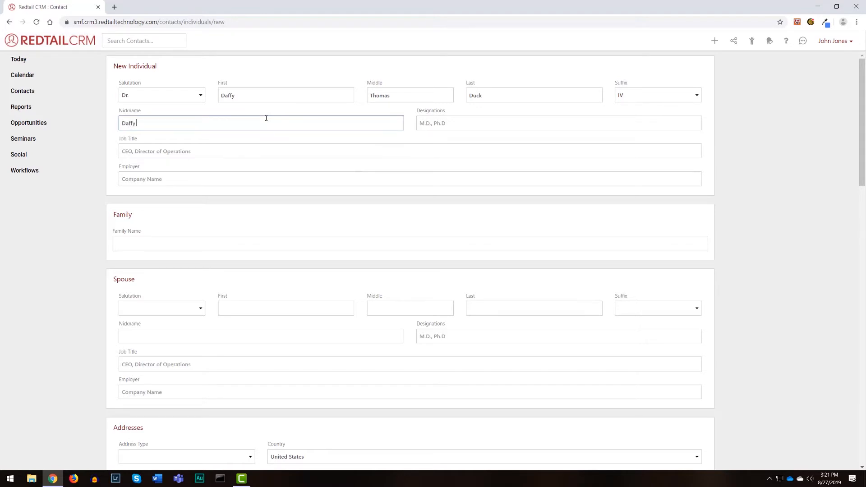
pyautogui.write('s')
# Step: Set the new individual's employer to Warner Bros
pyautogui.scroll(-3, 427, 219)
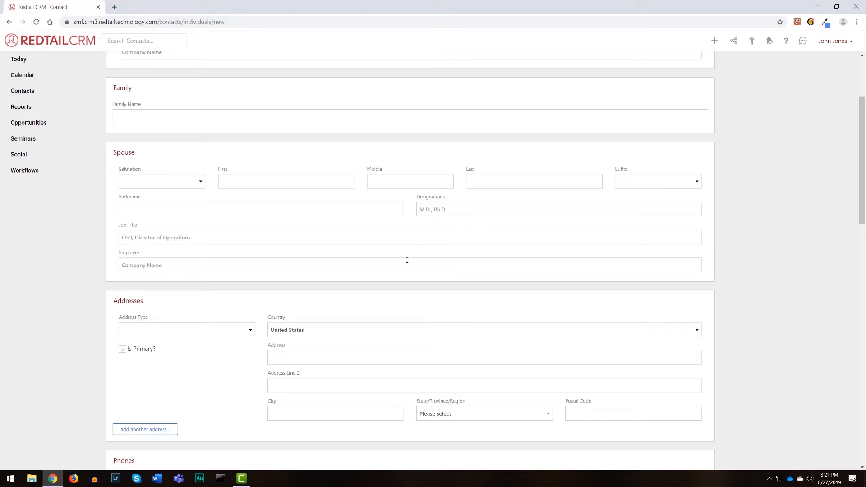
pyautogui.scroll(-15, 407, 260)
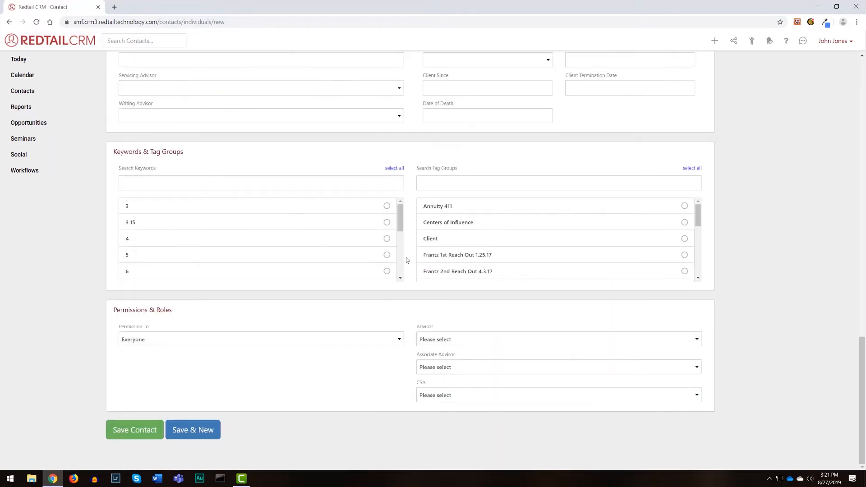
pyautogui.scroll(15, 406, 260)
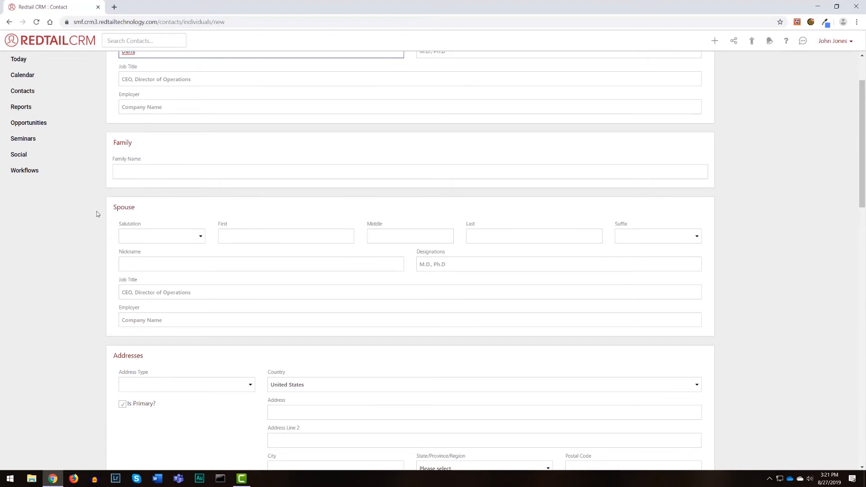
pyautogui.scroll(2, 96, 214)
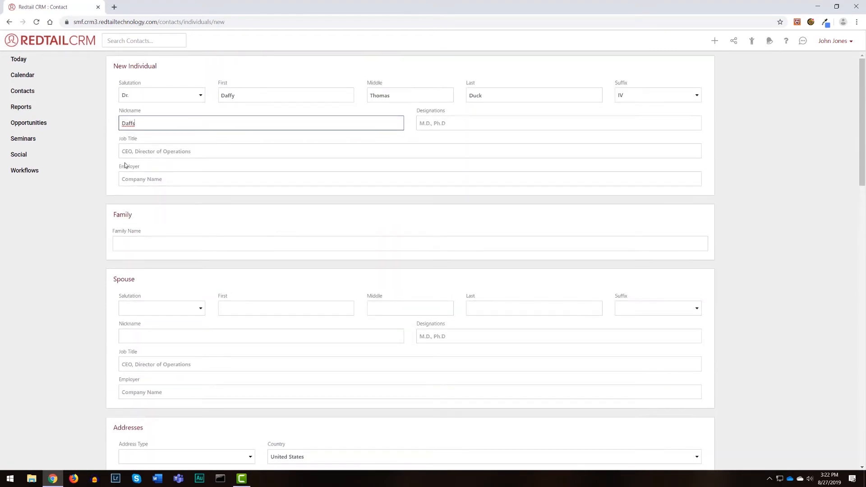
pyautogui.scroll(-4, 151, 145)
pyautogui.scroll(4, 150, 145)
pyautogui.click(172, 182)
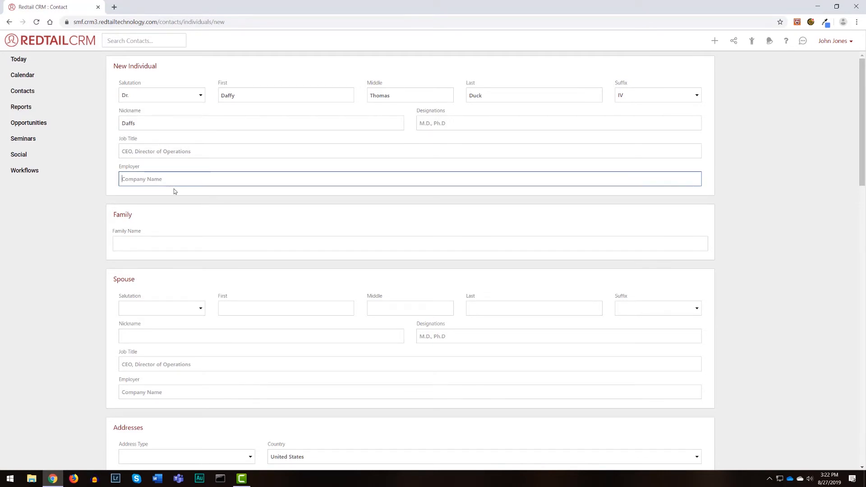
pyautogui.write('Warner Borth')
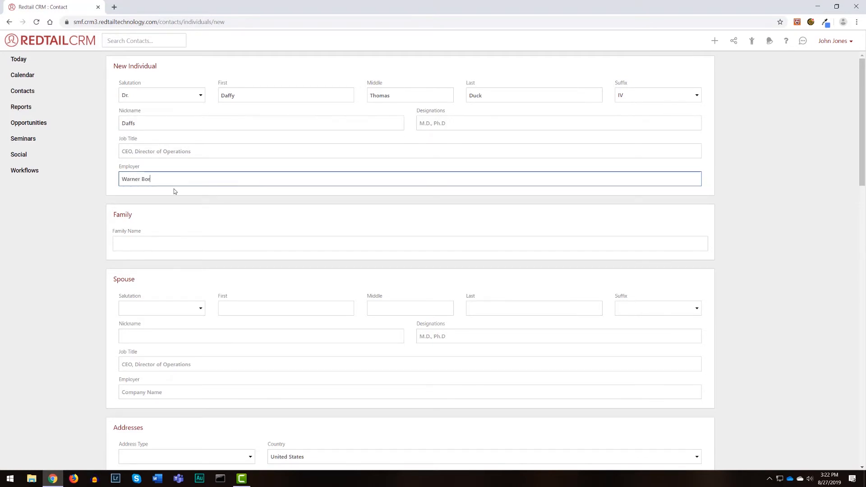
pyautogui.press('BackSpace')
pyautogui.press('BackSpace')
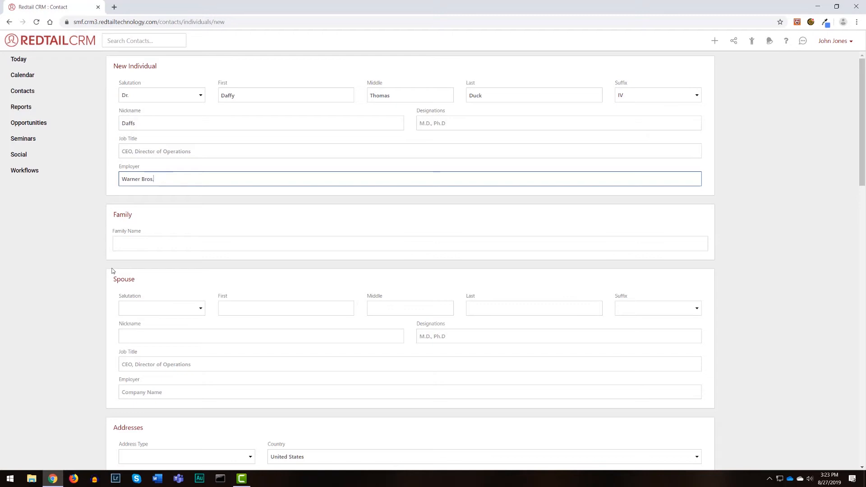
# Step: Enter the household's family name in the Family section
pyautogui.click(149, 241)
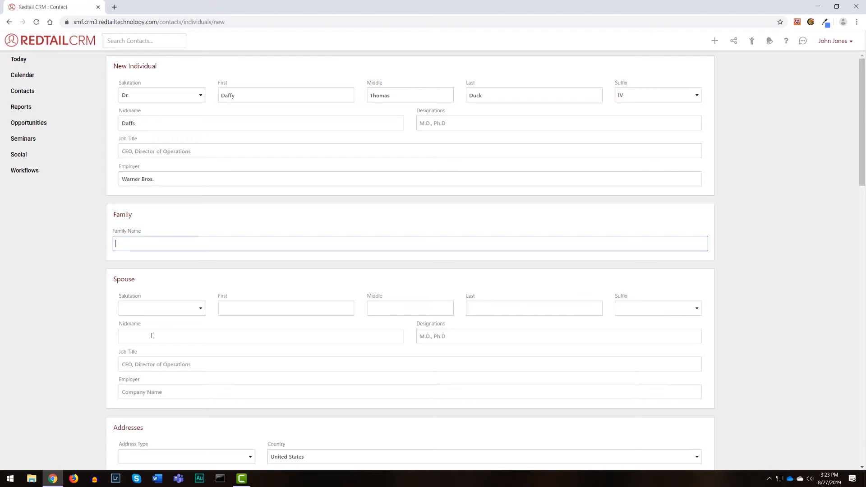
pyautogui.write('The Duck')
pyautogui.press('BackSpace')
pyautogui.write('ks')
pyautogui.write(' Residence')
# Step: Set the contact's address type to Home and enter the first line of the address
pyautogui.scroll(-3, 356, 302)
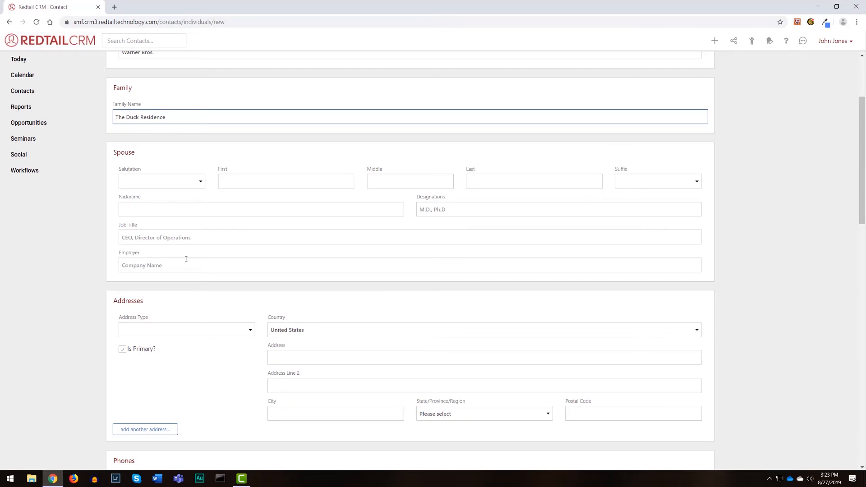
pyautogui.scroll(3, 198, 254)
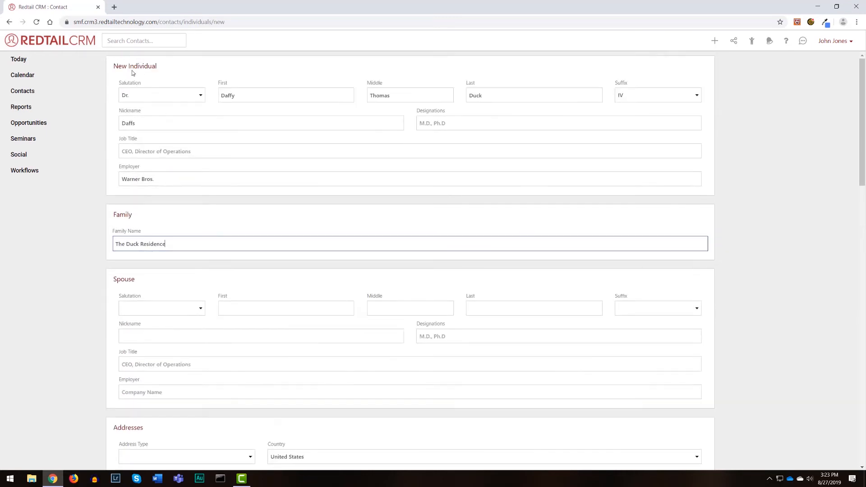
pyautogui.scroll(-2, 153, 379)
pyautogui.scroll(-7, 158, 370)
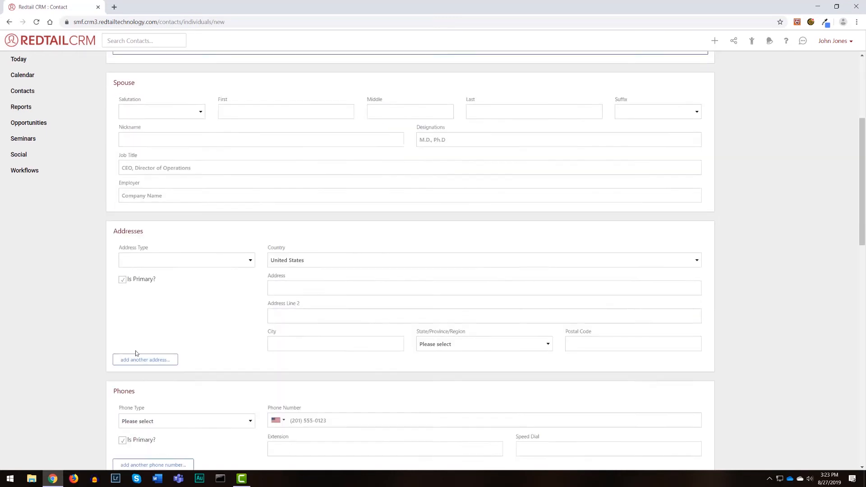
pyautogui.scroll(2, 98, 191)
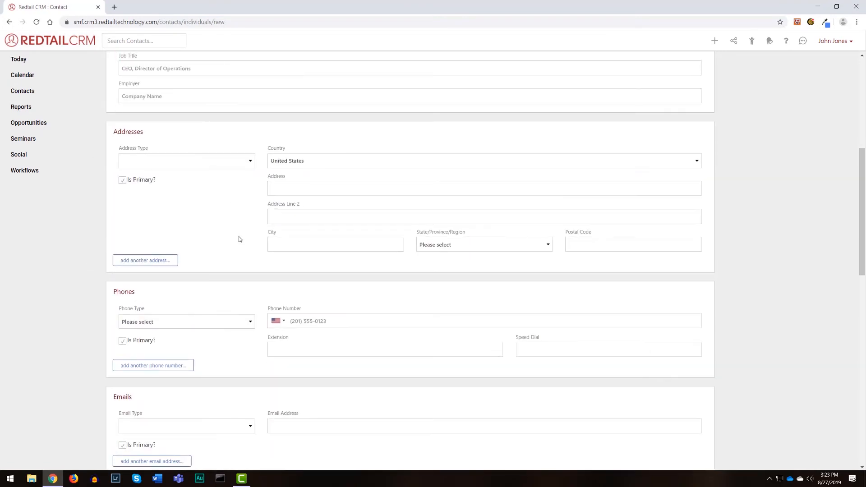
pyautogui.scroll(-1, 334, 334)
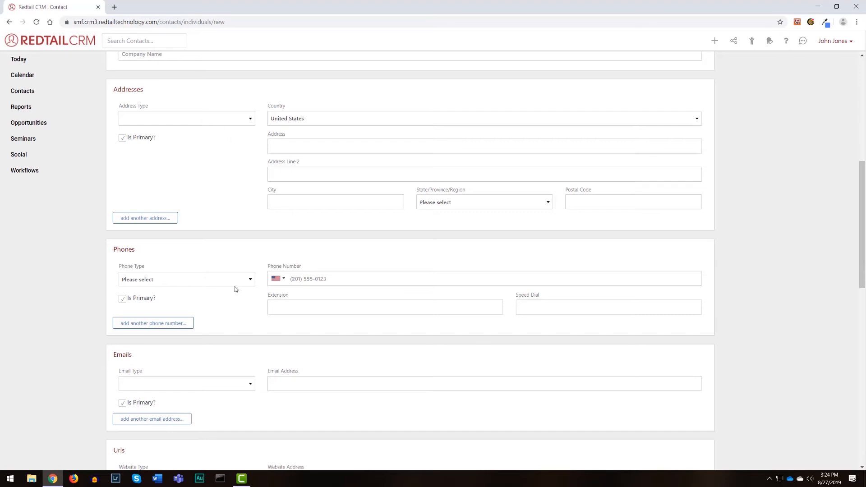
pyautogui.click(227, 117)
pyautogui.click(161, 136)
pyautogui.click(322, 150)
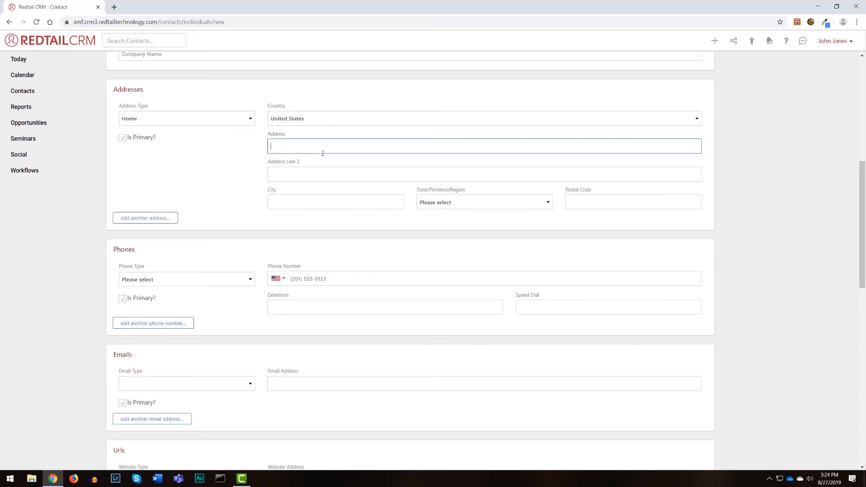
pyautogui.write('123456')
# Step: Set the contact's phone type to Home and open the phone number field for entry
pyautogui.scroll(-1, 238, 310)
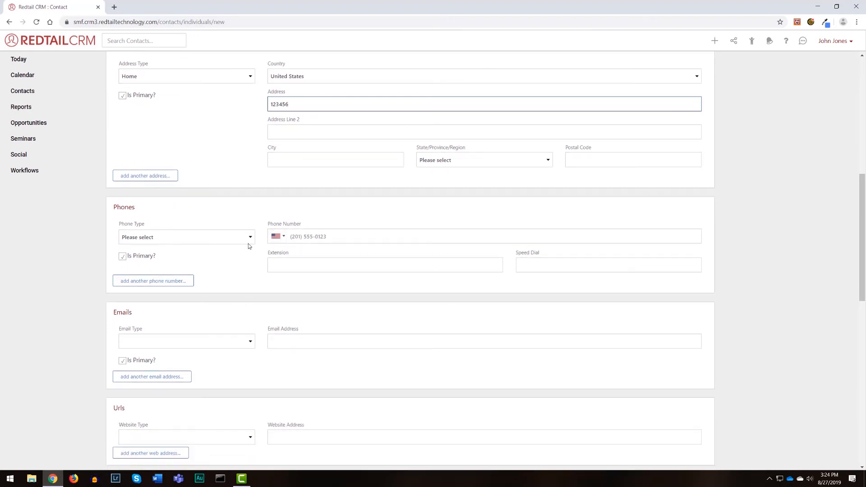
pyautogui.click(249, 240)
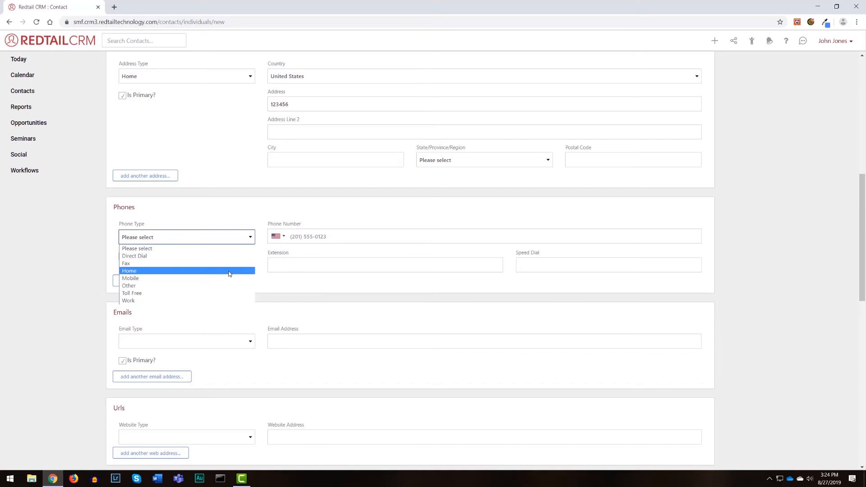
pyautogui.click(229, 272)
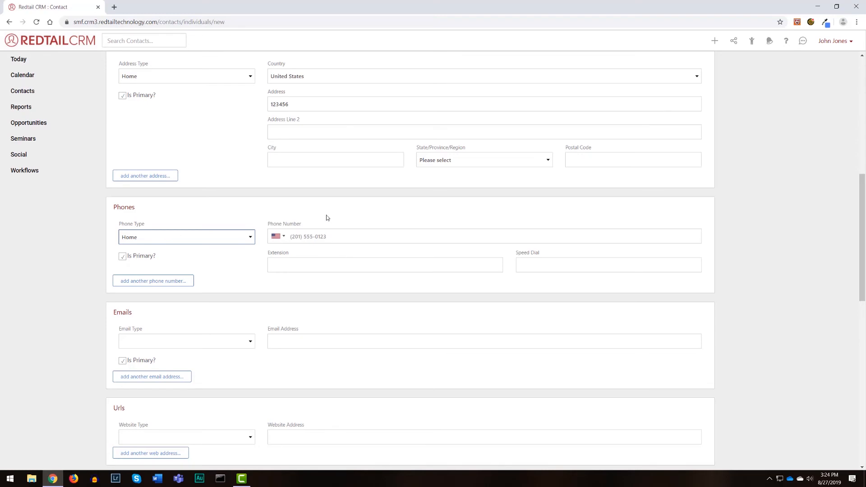
pyautogui.click(340, 238)
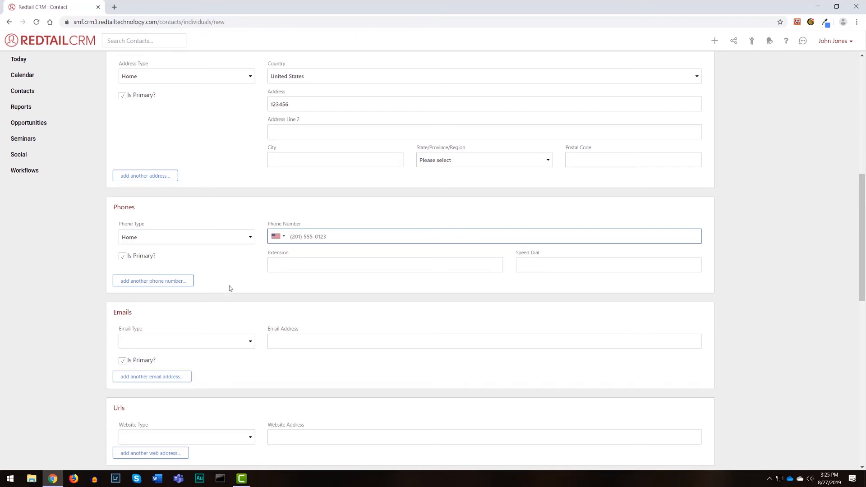
# Step: Set the contact's status to Active and category to AAA in the contact details
pyautogui.scroll(-2, 230, 289)
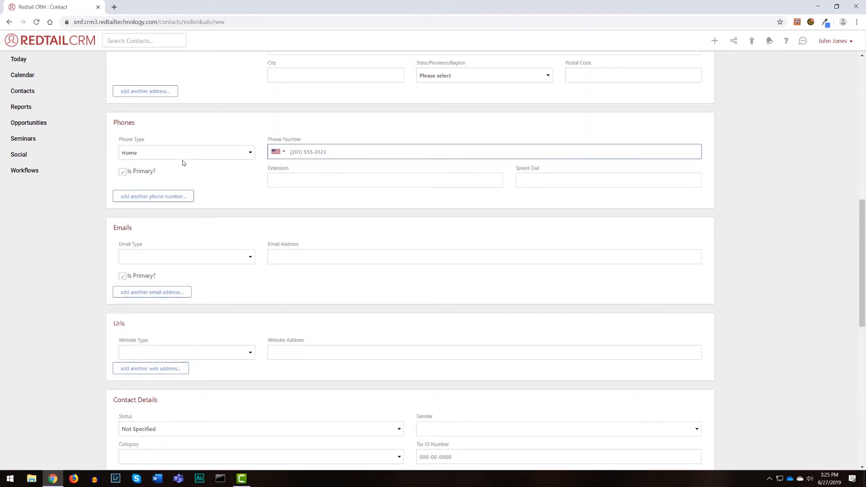
pyautogui.scroll(-5, 274, 265)
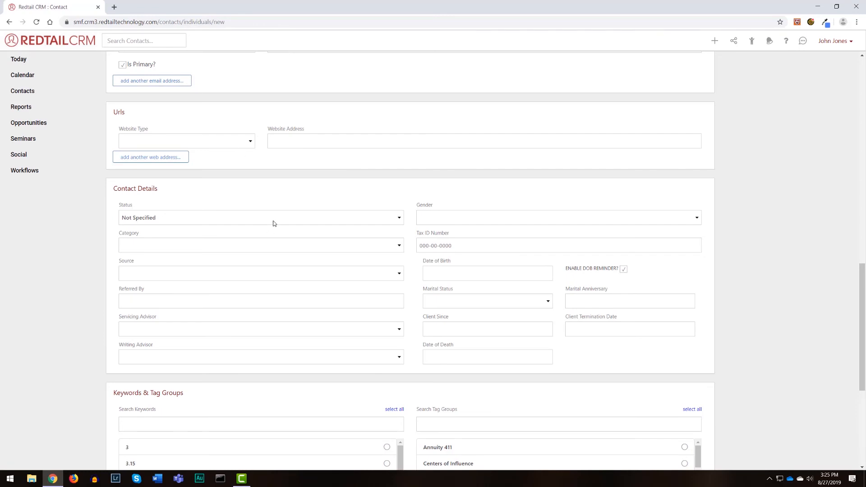
pyautogui.scroll(-2, 272, 222)
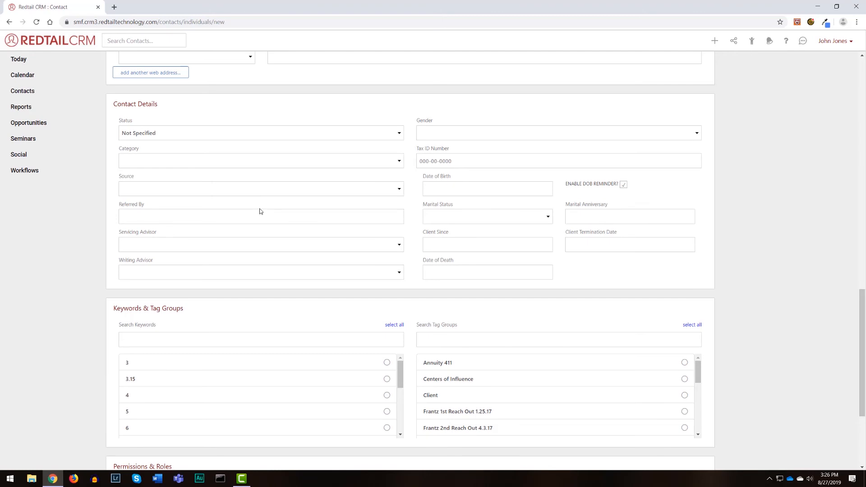
pyautogui.click(247, 134)
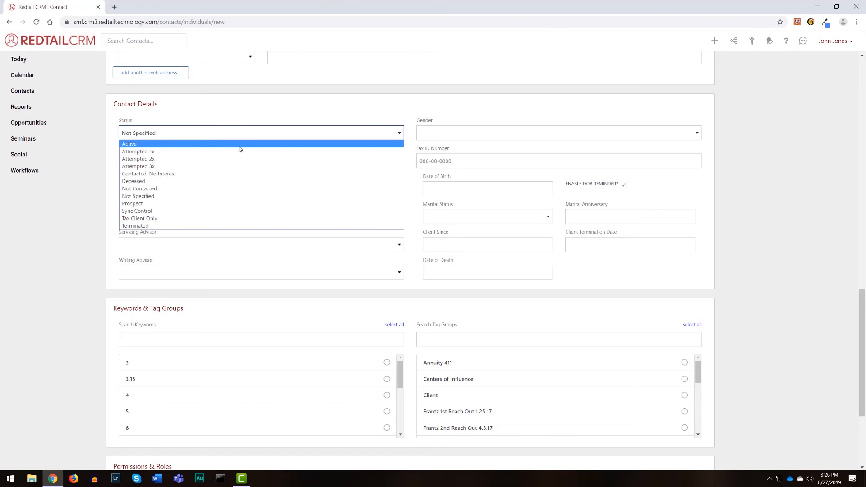
pyautogui.click(239, 146)
pyautogui.click(173, 161)
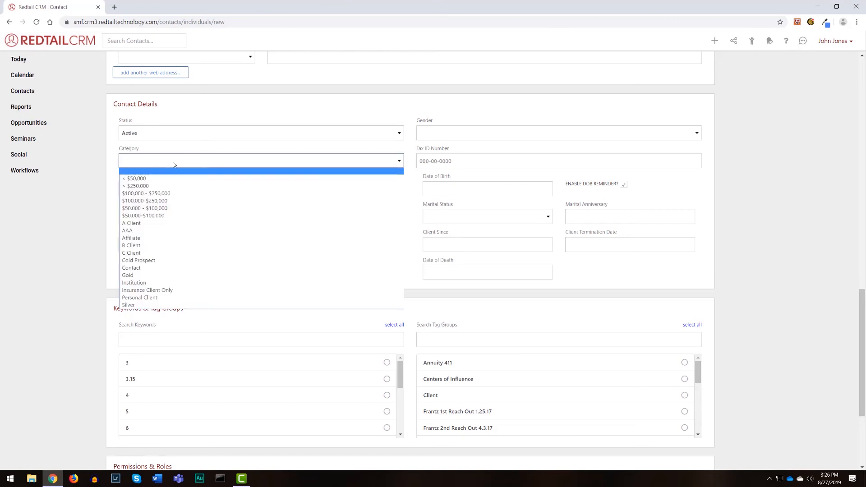
pyautogui.click(144, 230)
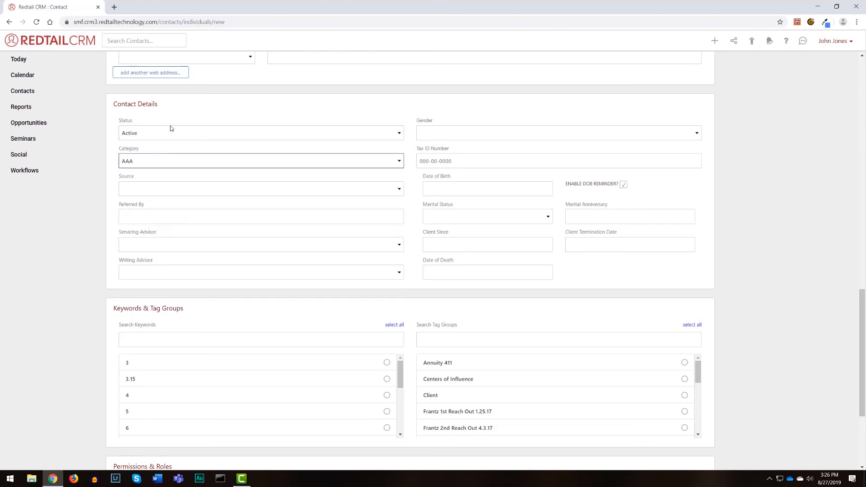
# Step: Review the available status choices and the Tax ID Number field in the contact details
pyautogui.click(170, 130)
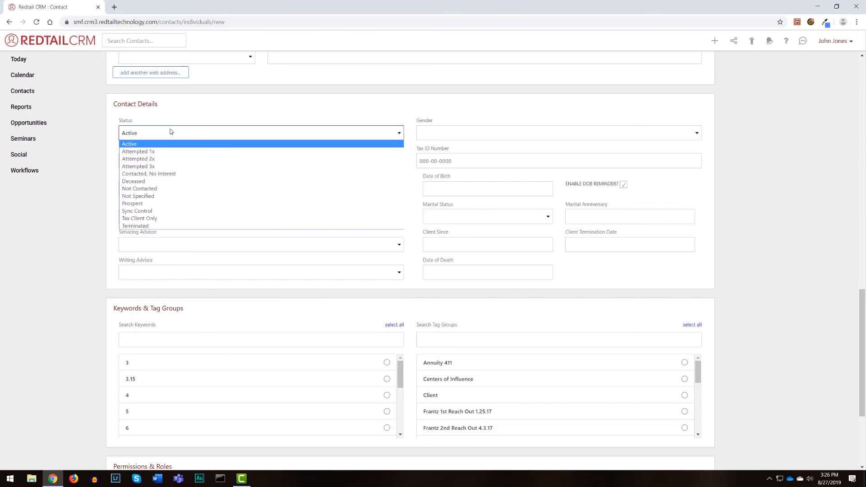
pyautogui.click(170, 131)
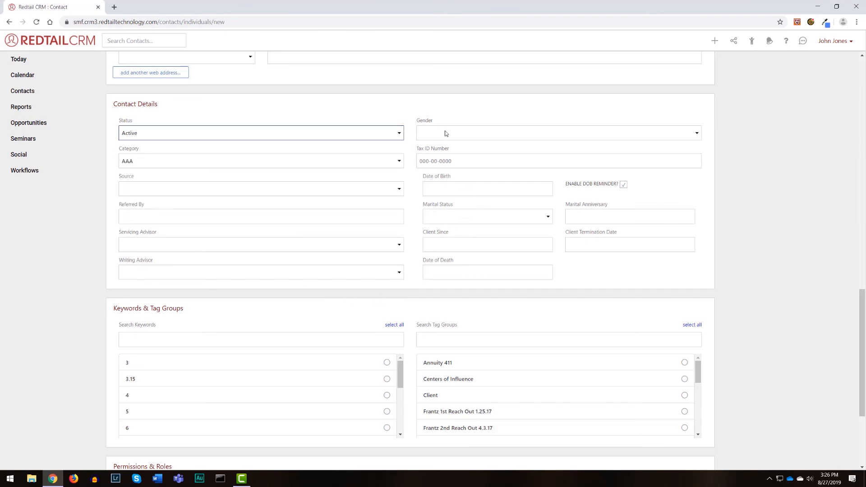
pyautogui.click(470, 161)
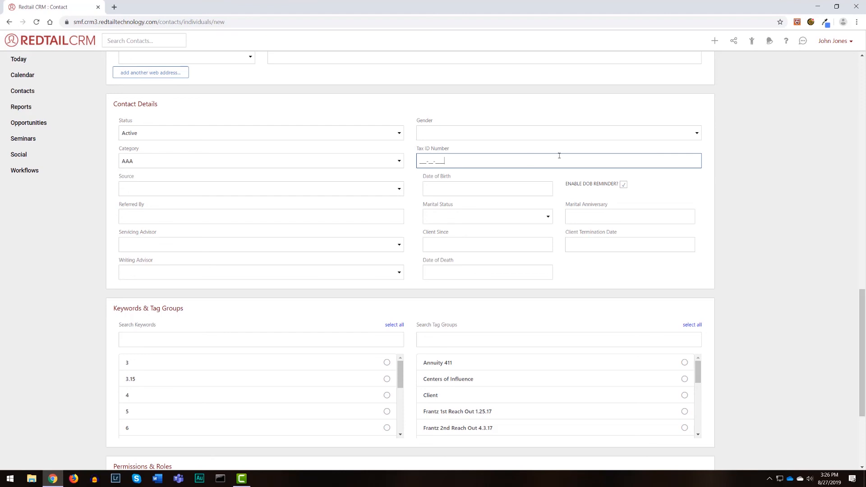
pyautogui.scroll(-4, 582, 192)
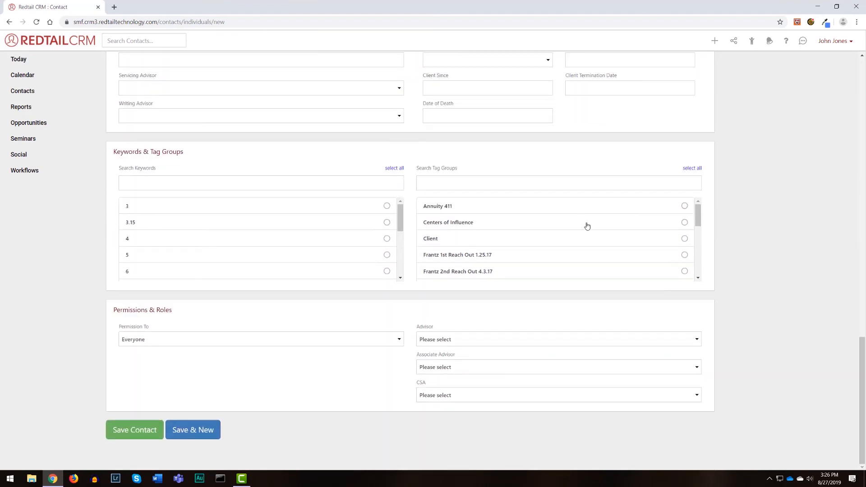